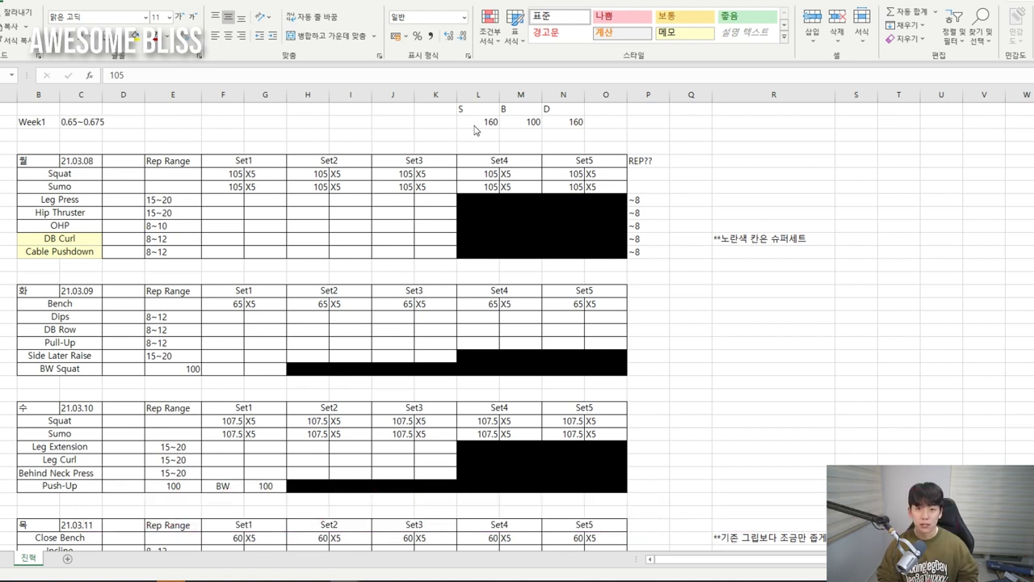
Review Monday's Squat and Sumo sets and look through the daily workout tables from Monday to Friday
click(236, 176)
drag(238, 174, 624, 188)
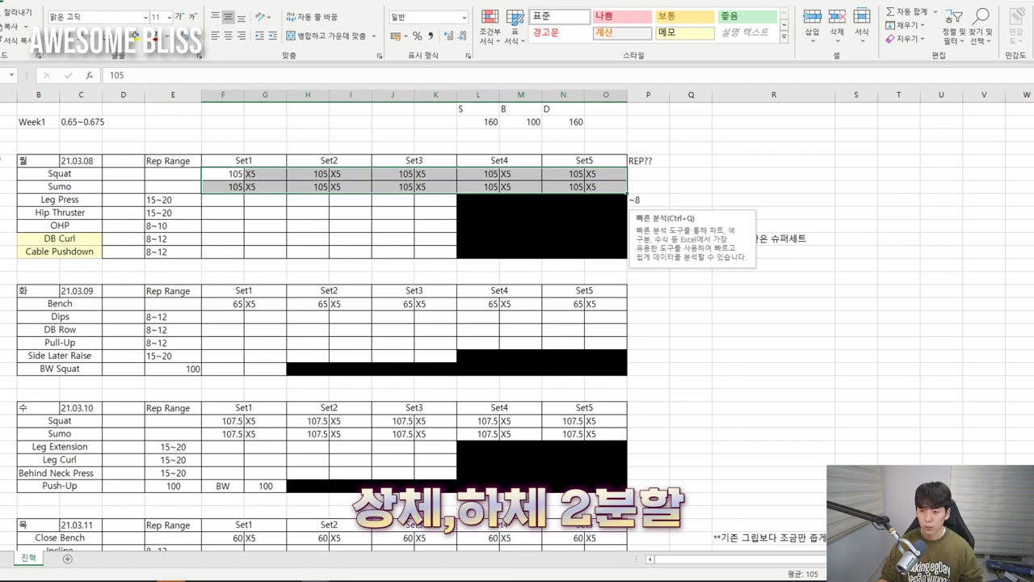
click(23, 161)
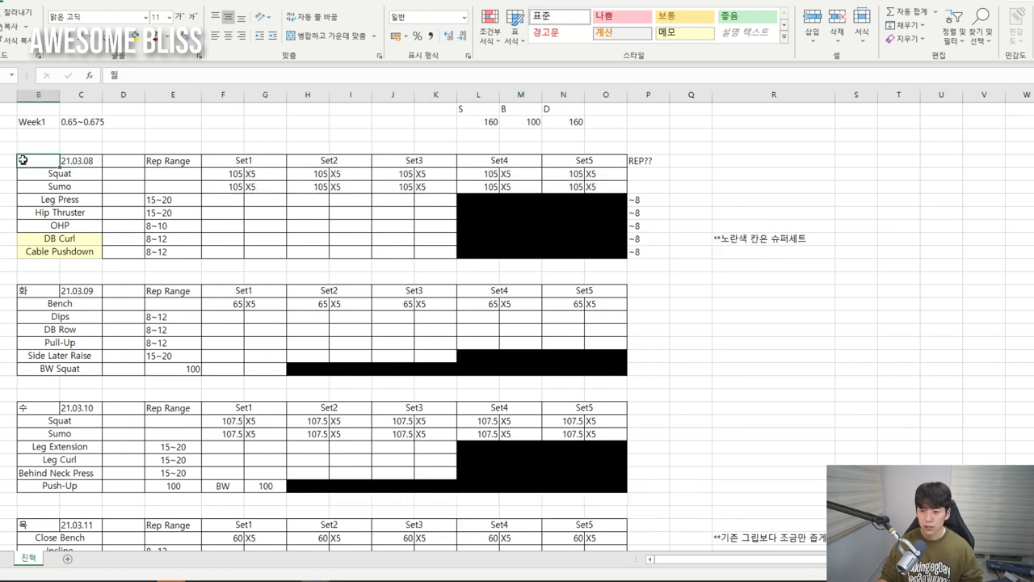
click(36, 290)
scroll(36, 291, down, 2)
click(36, 327)
scroll(36, 327, down, 2)
click(41, 371)
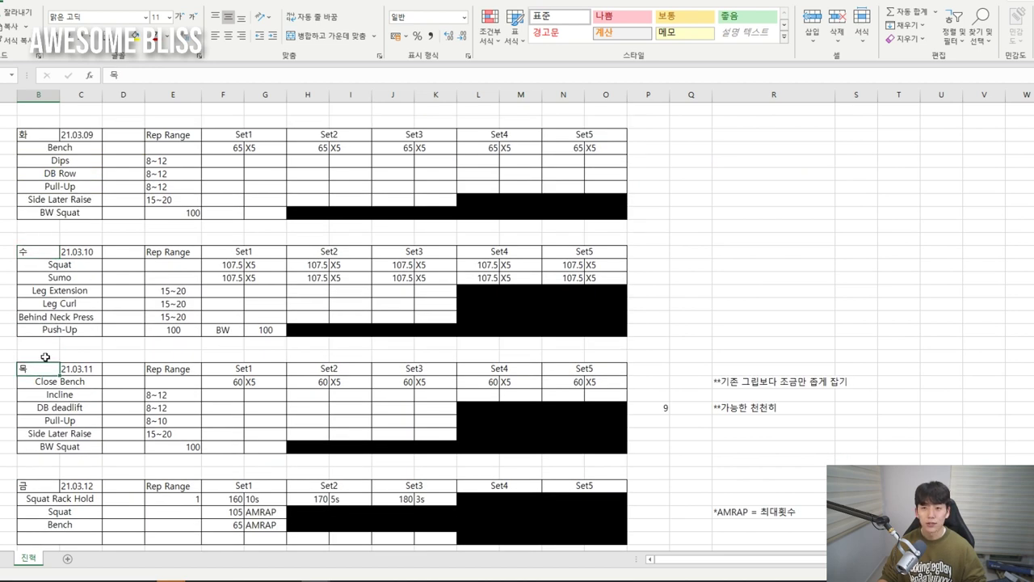
scroll(42, 361, down, 3)
click(40, 369)
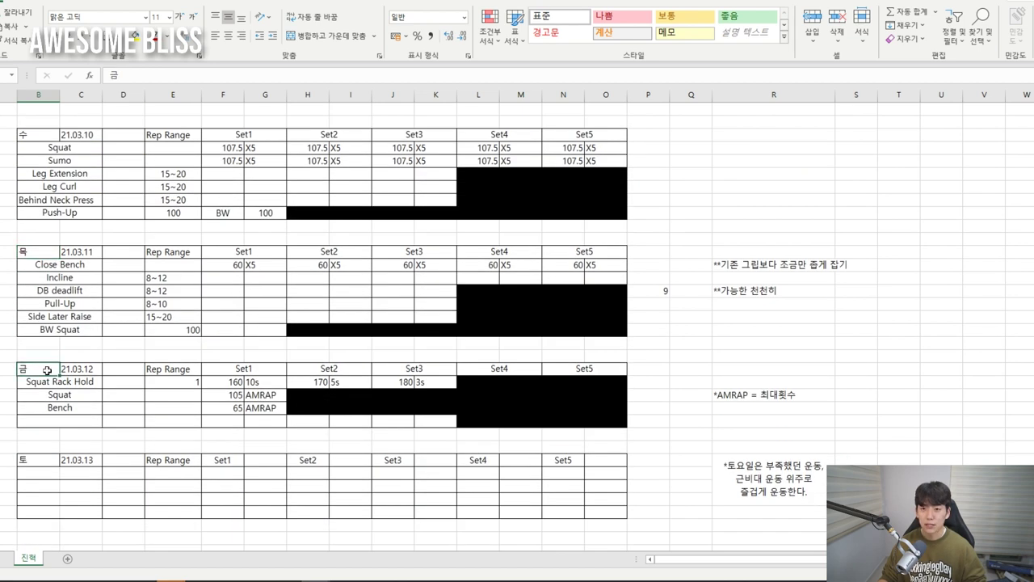
scroll(72, 390, up, 7)
click(39, 147)
Check the Week1 intensity range against the squat max and Monday's Squat weight, and review the Leg Press and Hip Thruster rows
click(79, 122)
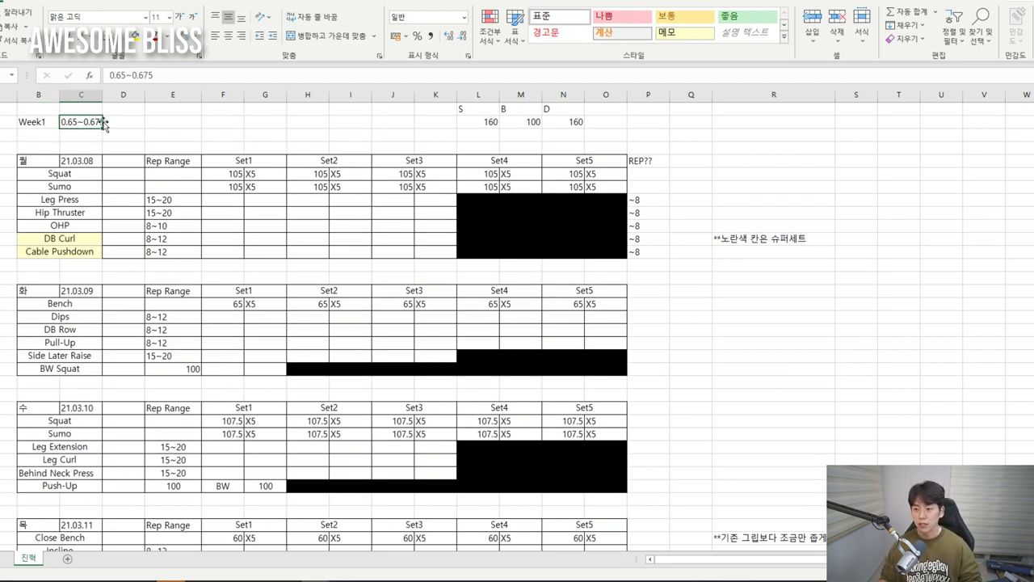
click(236, 176)
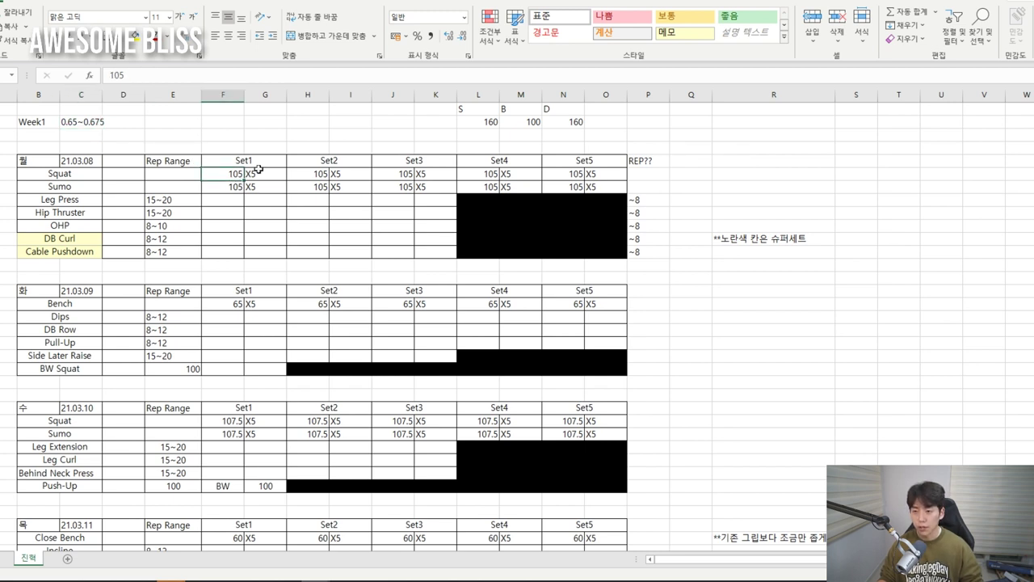
click(489, 125)
click(232, 173)
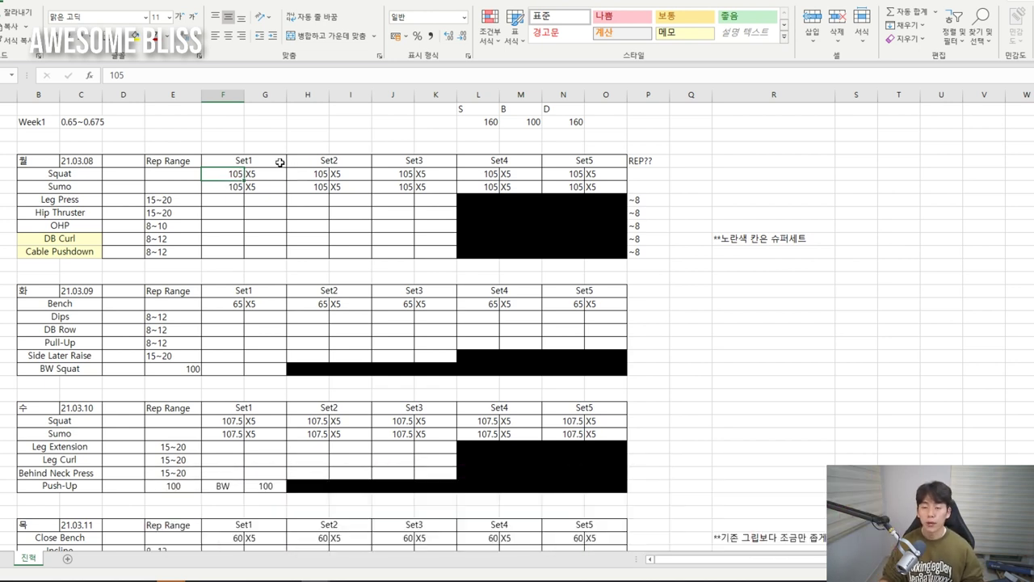
click(71, 123)
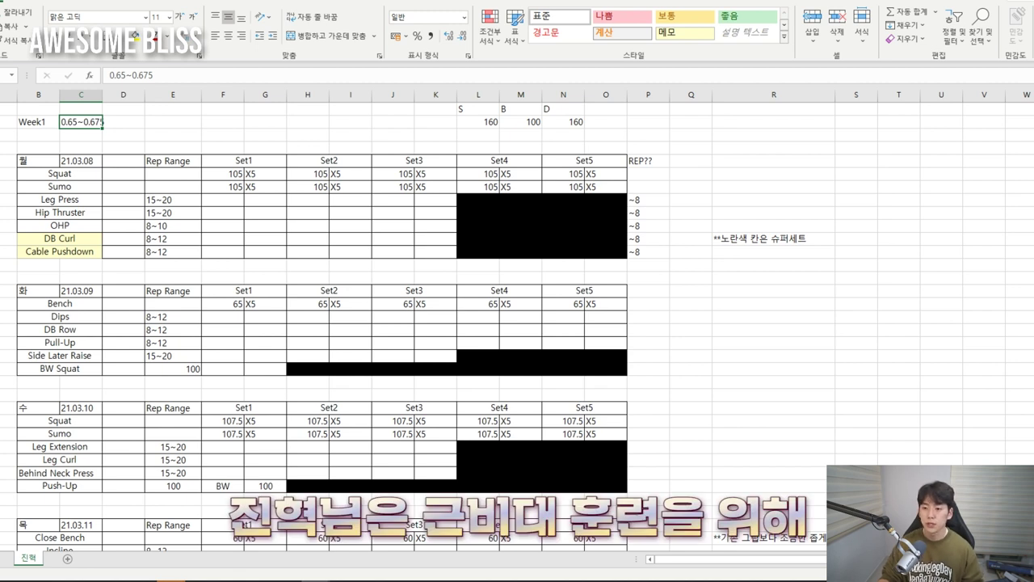
click(63, 200)
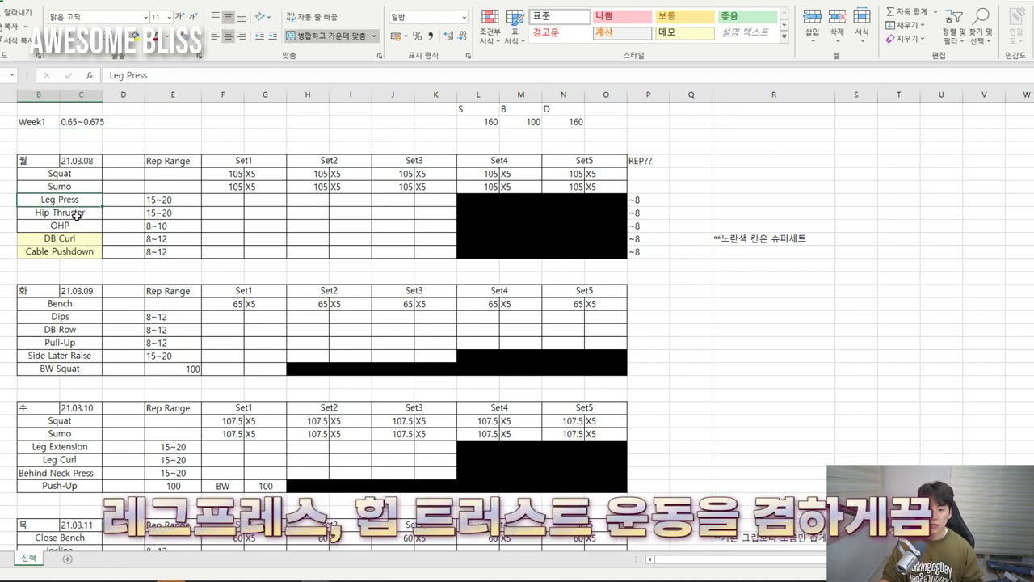
click(75, 214)
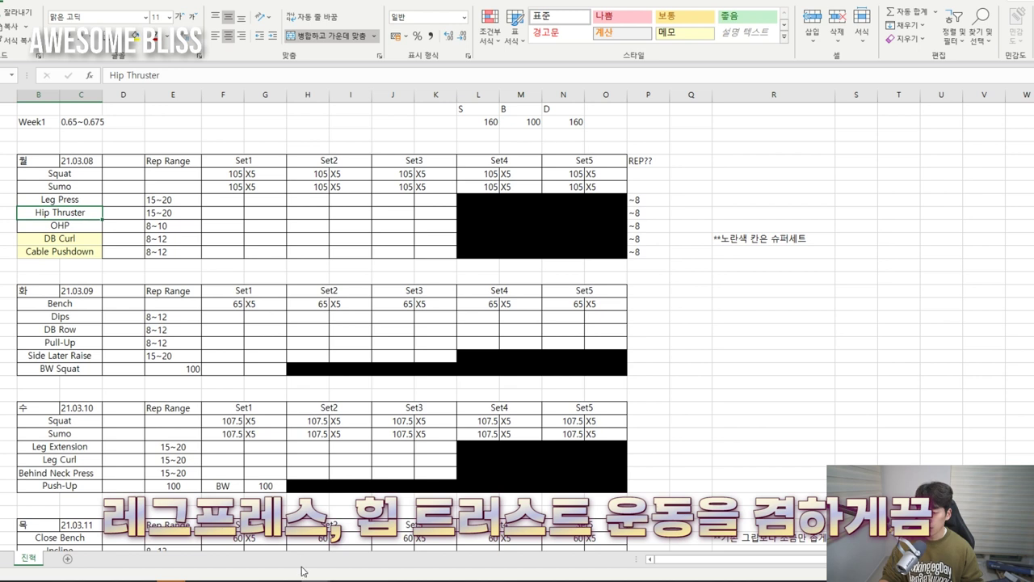
Switch to the other trainee's week-1 workbook and examine Monday's Goblet Squat, 1-Leg Deadlift and OHP rows
click(255, 440)
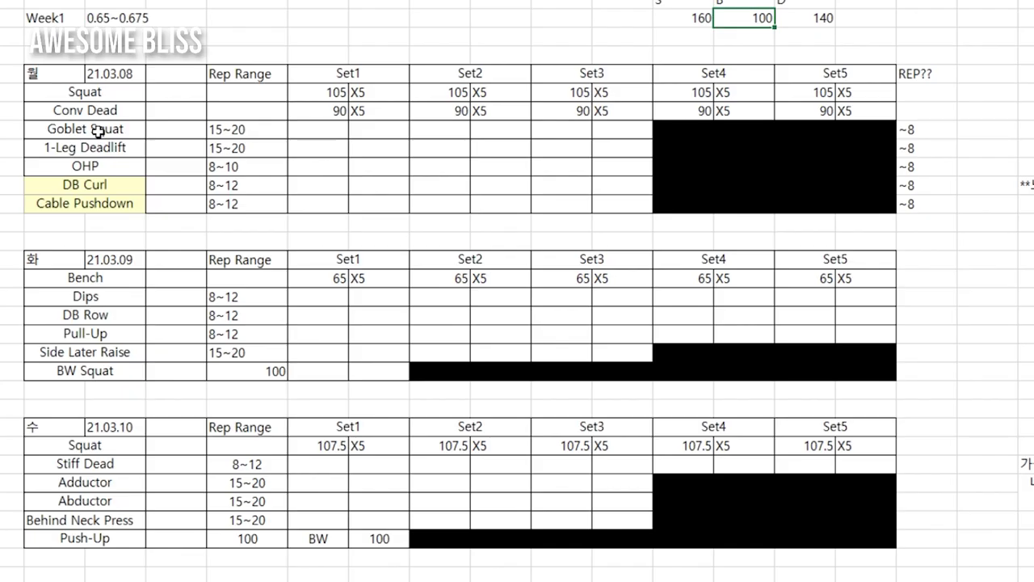
click(69, 201)
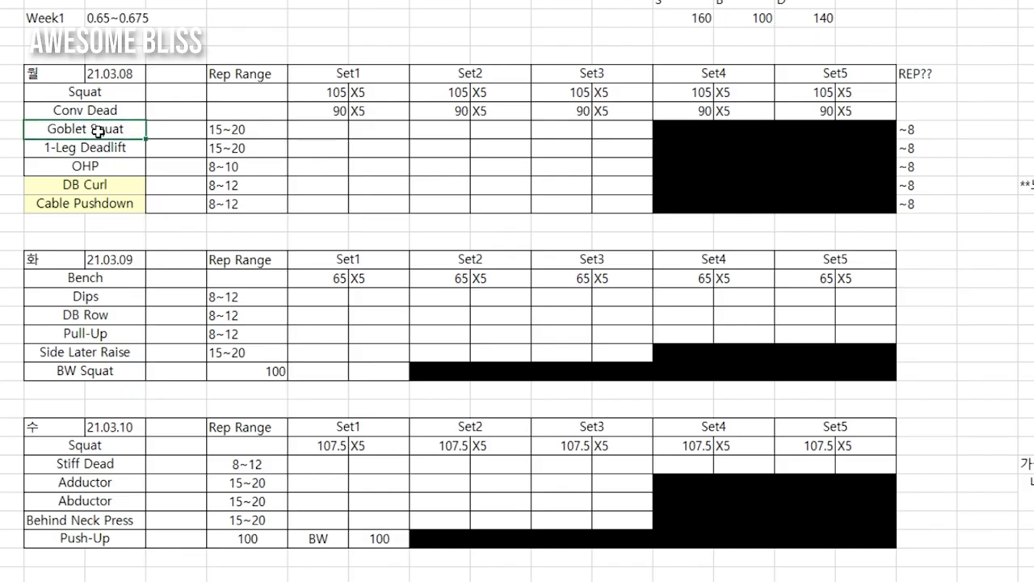
click(114, 147)
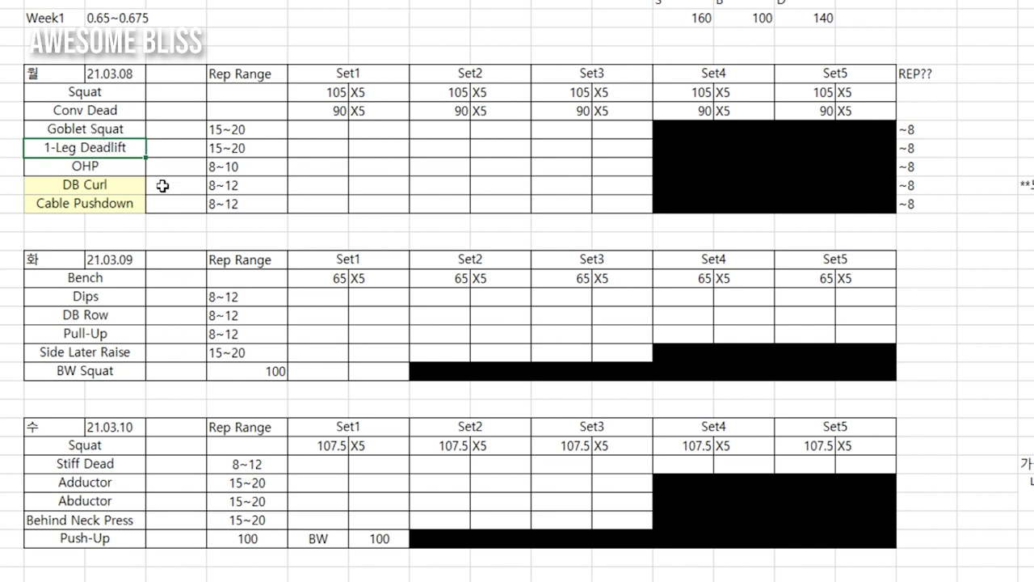
key(Down)
Examine Wednesday's exercise list, focusing on the Stiff Dead, Adductor and Abductor rows
click(109, 467)
drag(51, 428, 118, 537)
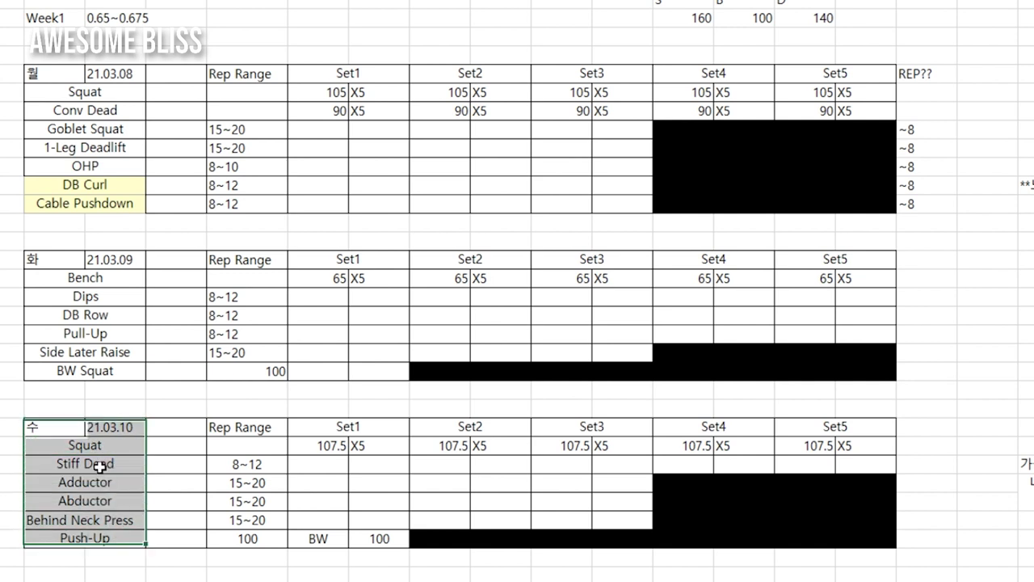
click(99, 465)
click(87, 491)
click(90, 505)
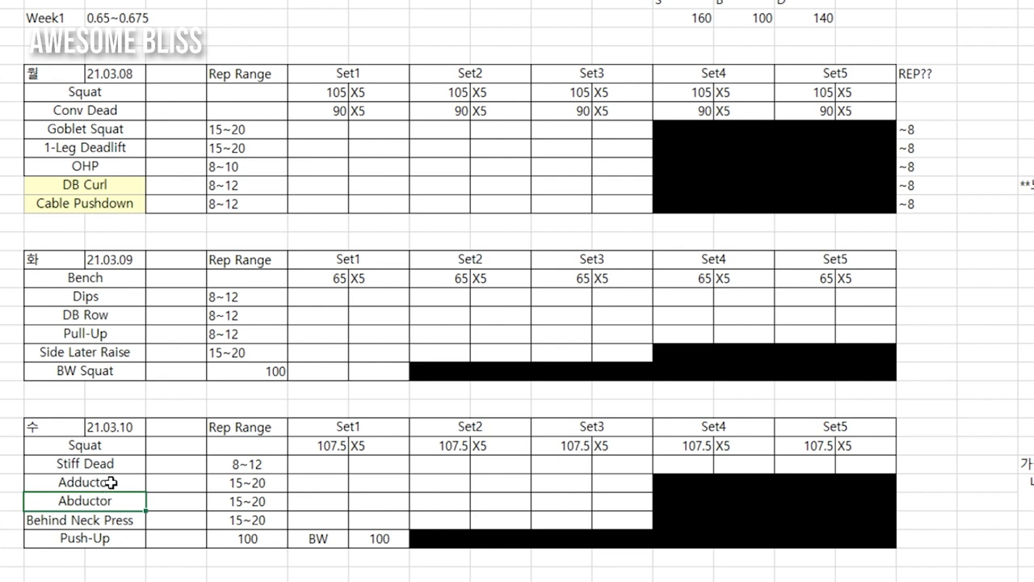
drag(117, 482, 116, 498)
Examine Thursday's Wide Bench entry and its grip note
scroll(126, 501, down, 2)
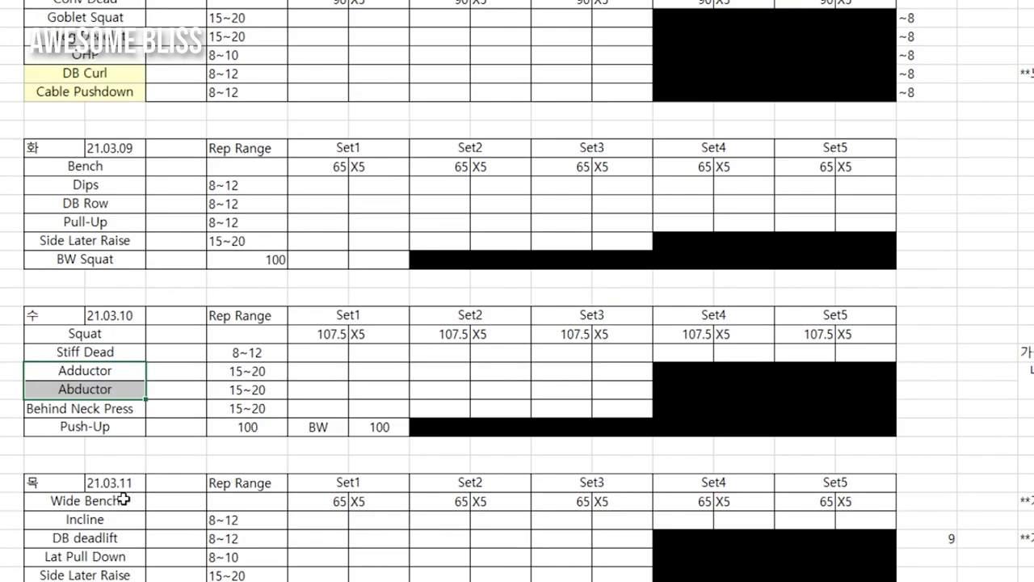
scroll(114, 482, down, 1)
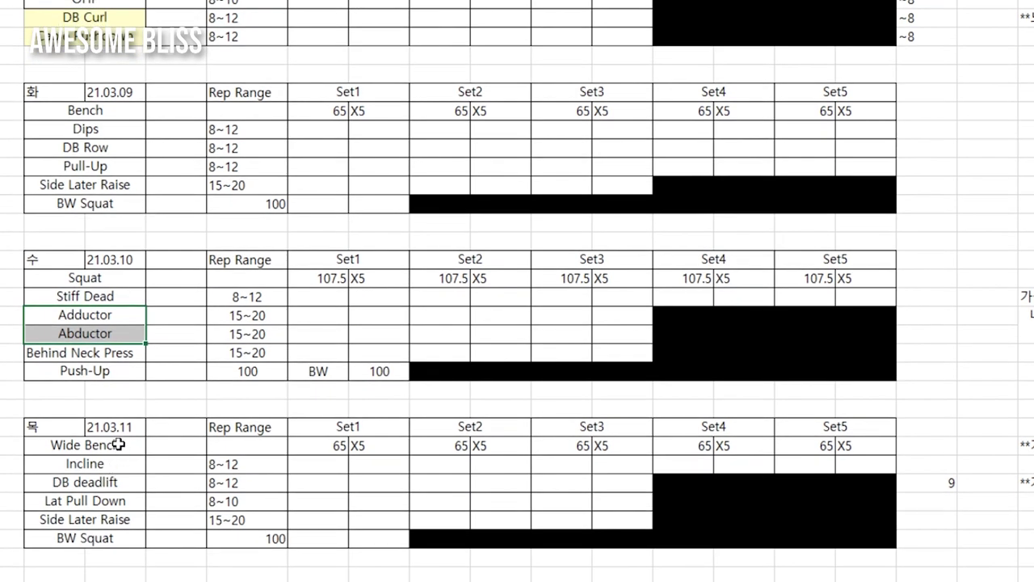
click(118, 445)
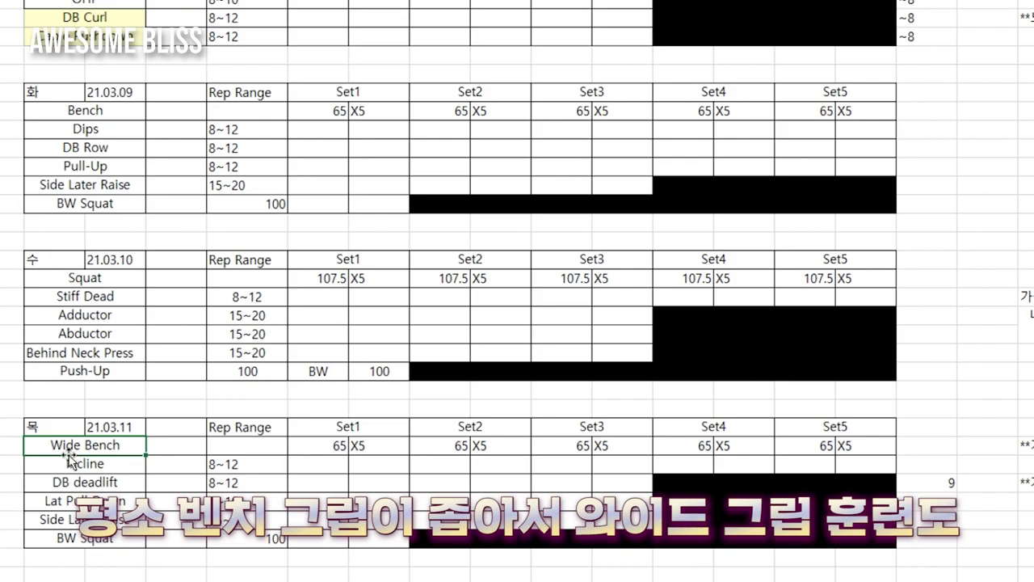
scroll(71, 459, down, 3)
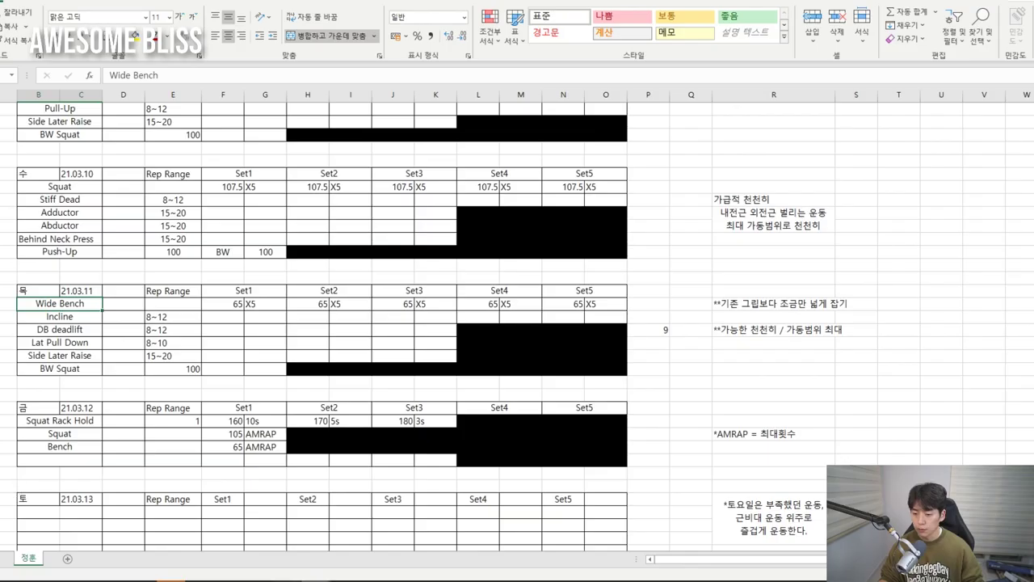
Return to the first trainee's workbook and examine Friday's Squat Rack Hold row
mouse_move(316, 576)
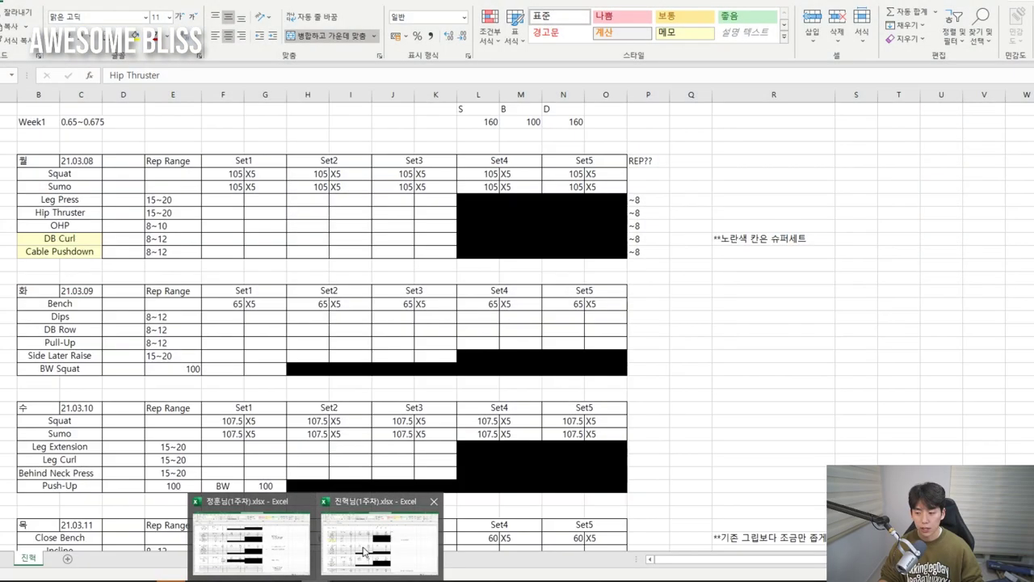
click(364, 552)
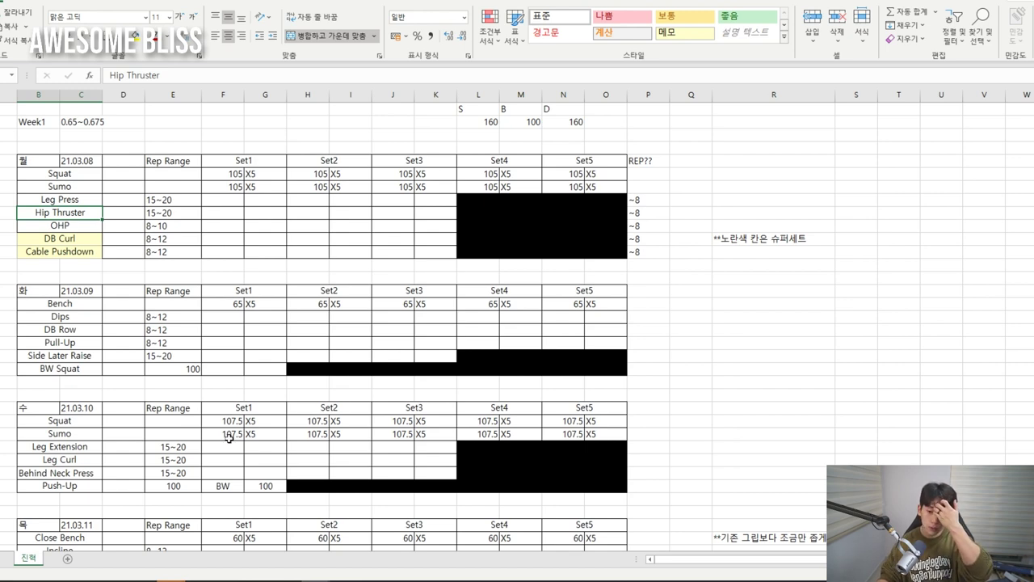
scroll(222, 427, down, 4)
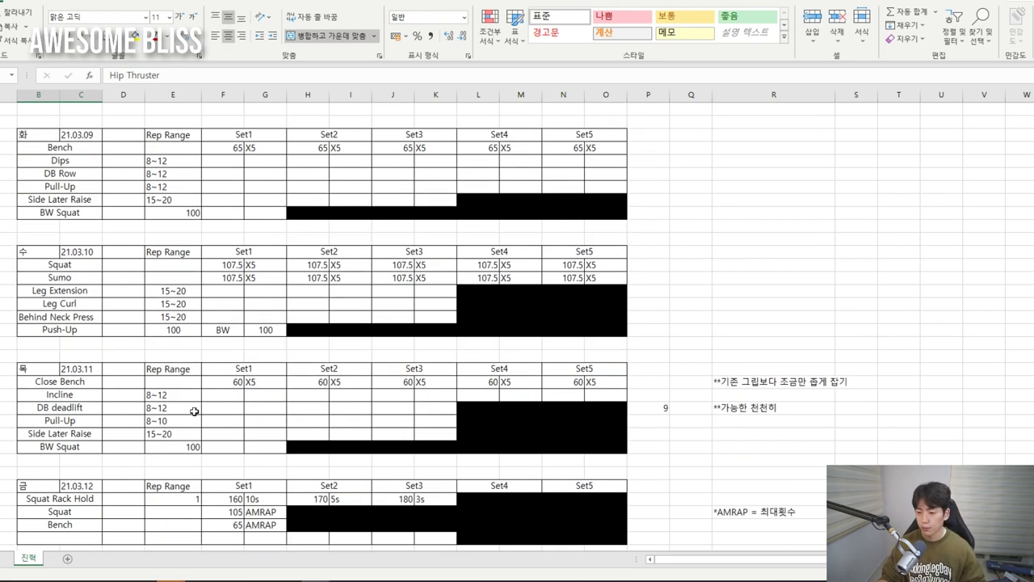
scroll(194, 404, down, 1)
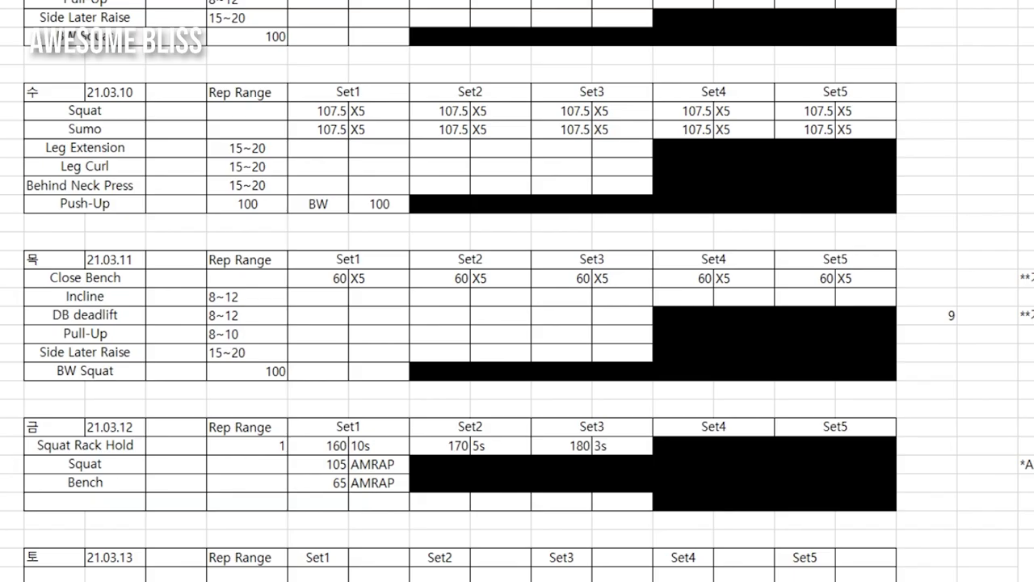
click(8, 445)
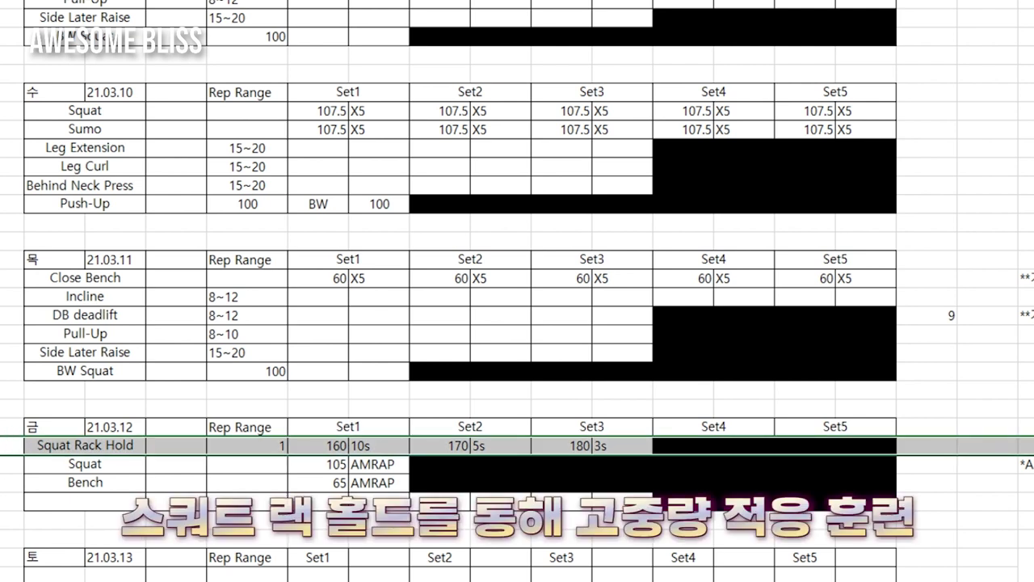
Examine Friday's Squat and Bench AMRAP sets in the first trainee's workbook, checking the squat weight and rep target
mouse_move(356, 569)
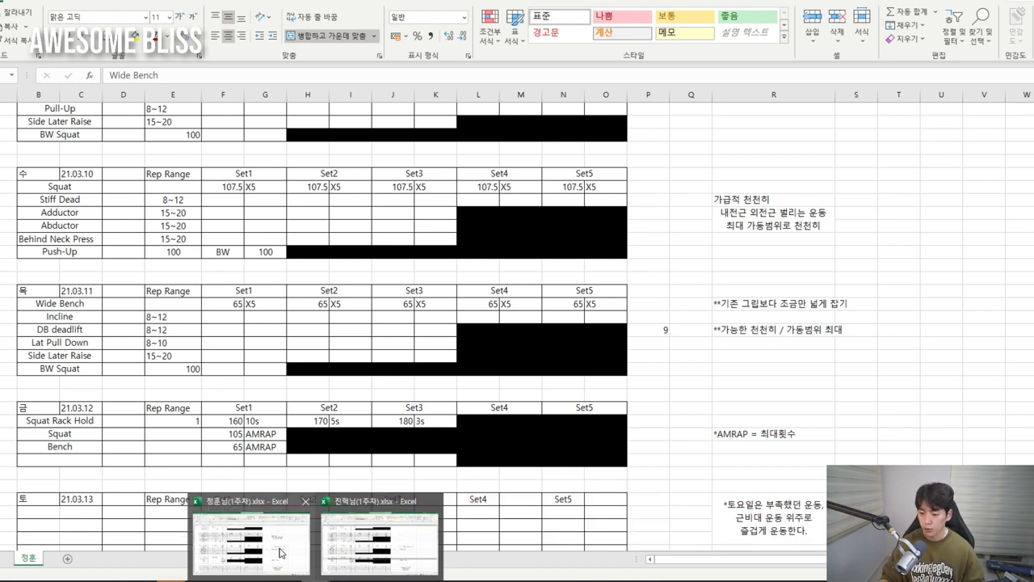
click(380, 542)
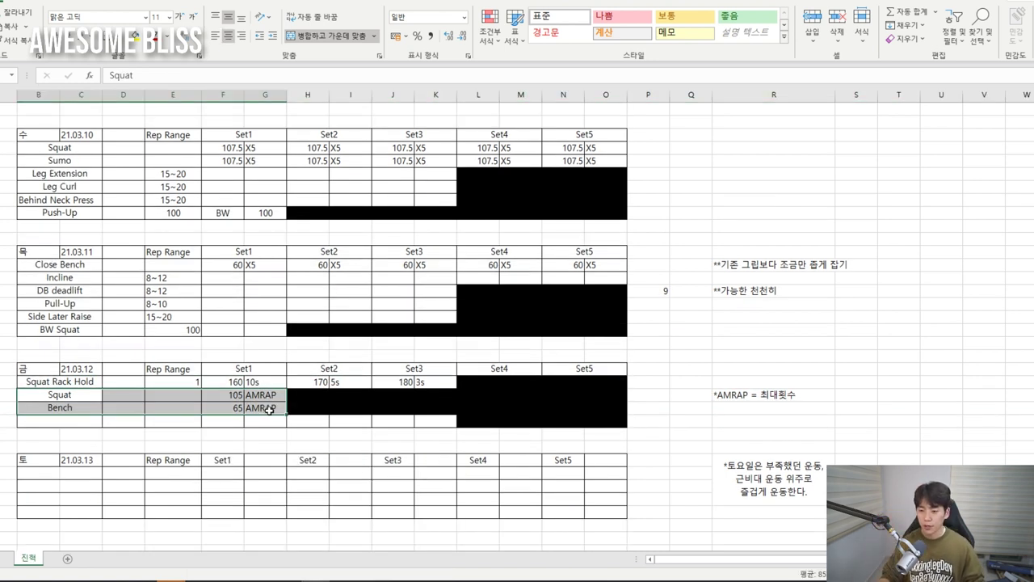
click(81, 394)
click(241, 395)
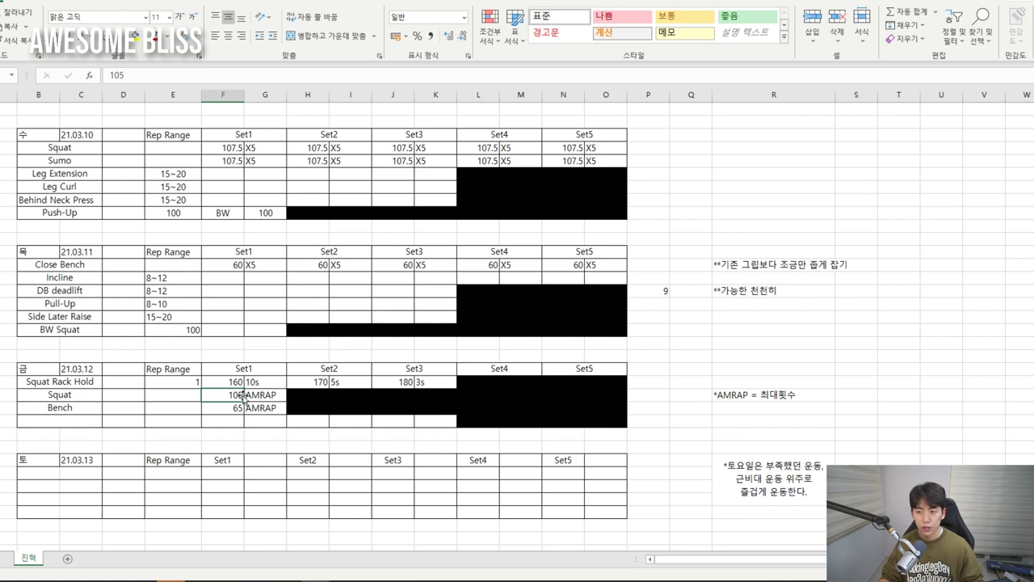
click(246, 396)
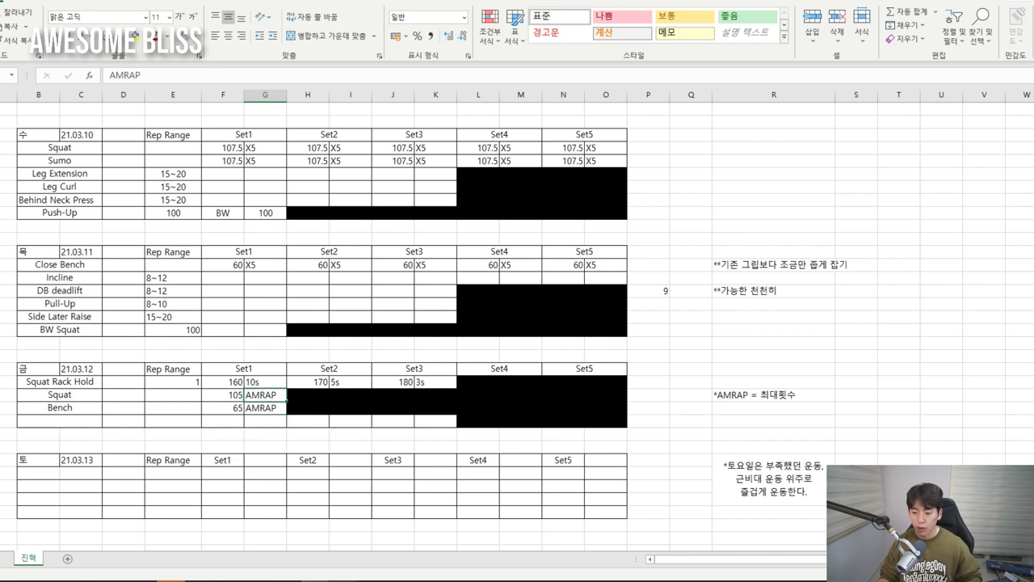
Switch to the second trainee's workbook and examine the blank Saturday table and its training note
mouse_move(340, 580)
click(287, 557)
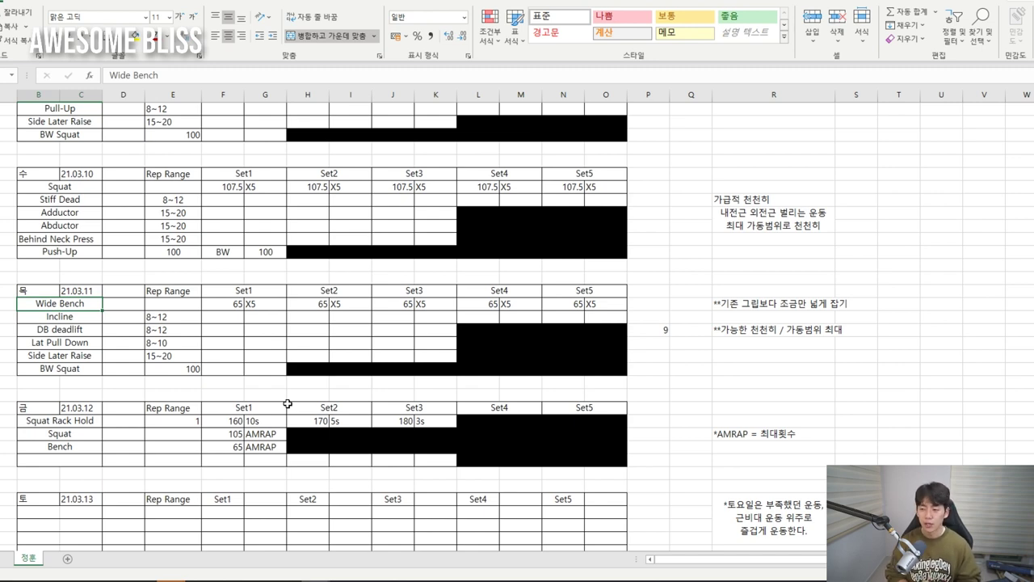
scroll(287, 403, down, 4)
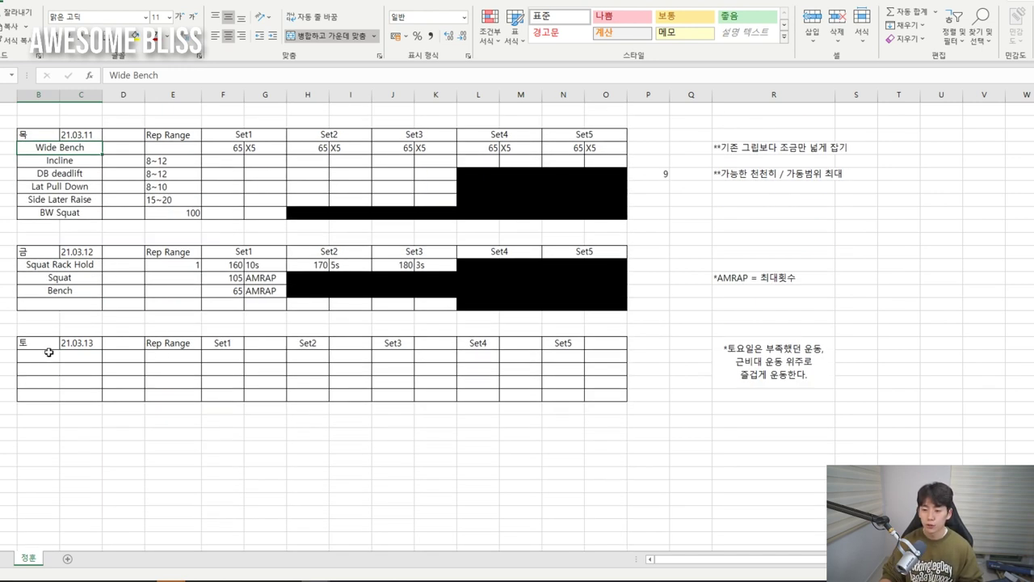
drag(32, 342, 609, 404)
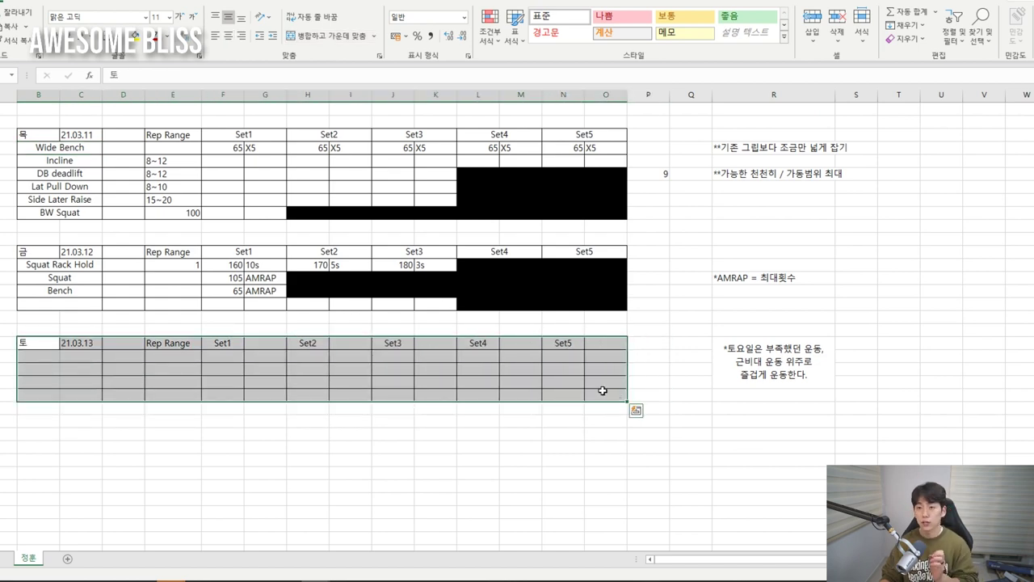
Examine Tuesday's workout, focusing on the BW Squat row and its rep target
scroll(589, 374, up, 10)
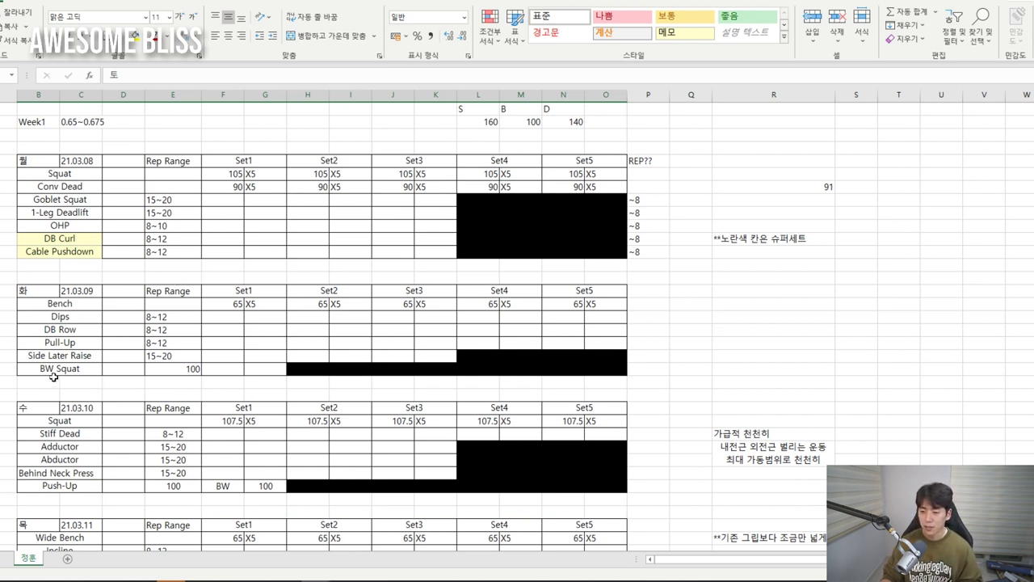
drag(29, 292, 89, 321)
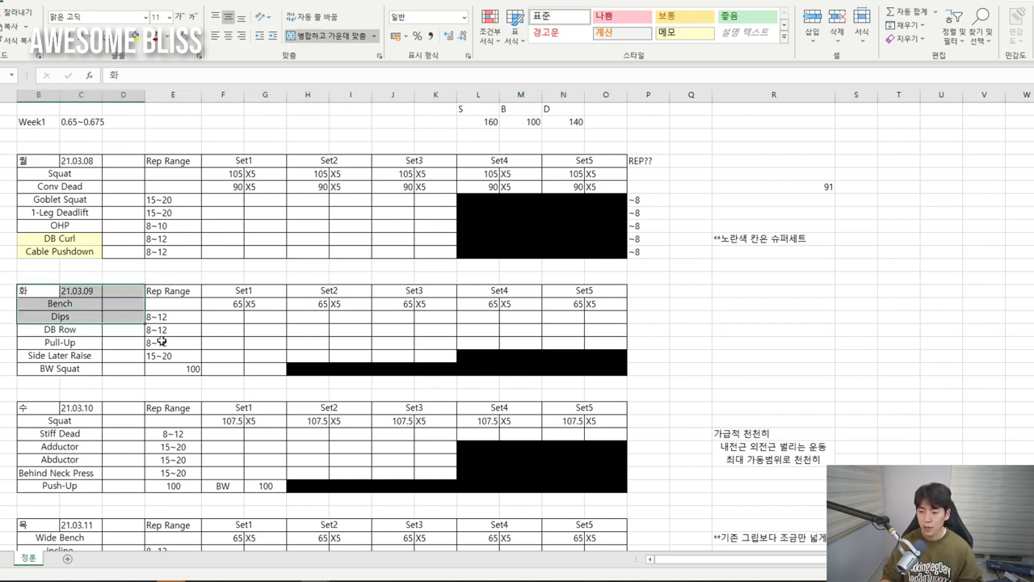
drag(53, 370, 201, 368)
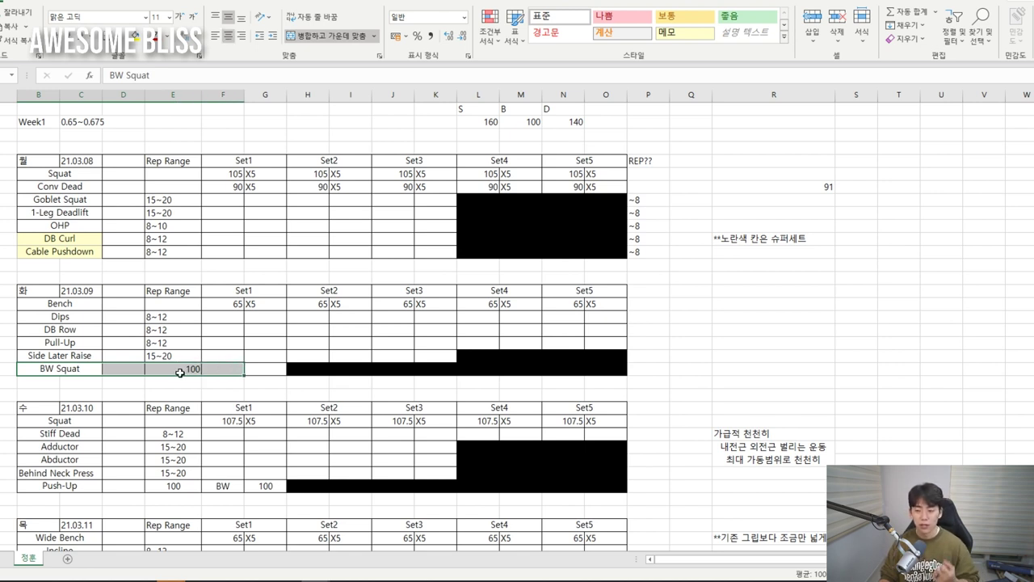
drag(228, 368, 274, 373)
click(181, 371)
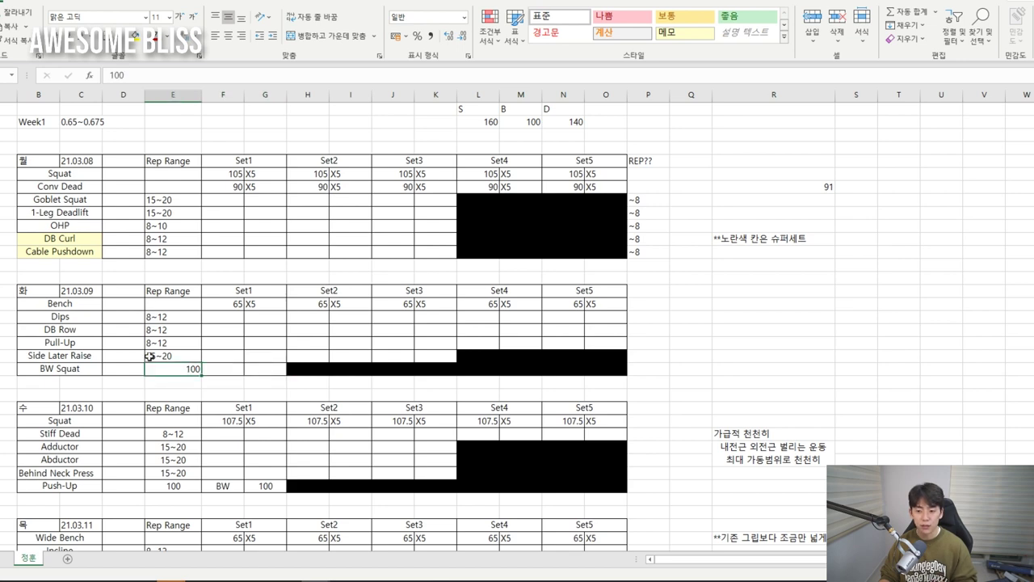
Review Wednesday's Push-Up row and Thursday's BW Squat row, and return to the start of the week's plan
scroll(101, 339, down, 3)
drag(29, 291, 190, 368)
drag(47, 372, 279, 372)
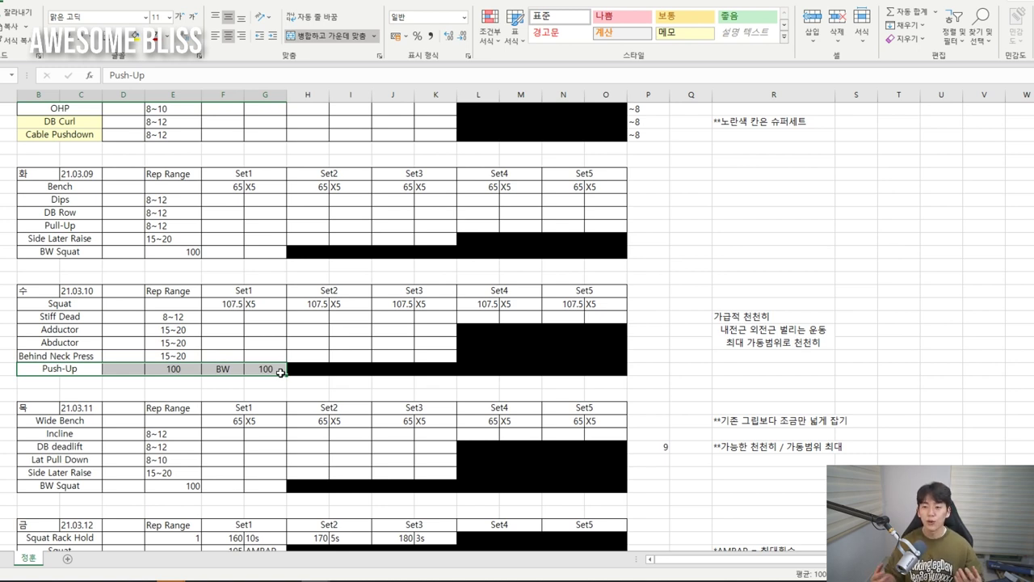
scroll(281, 372, down, 2)
drag(56, 408, 173, 411)
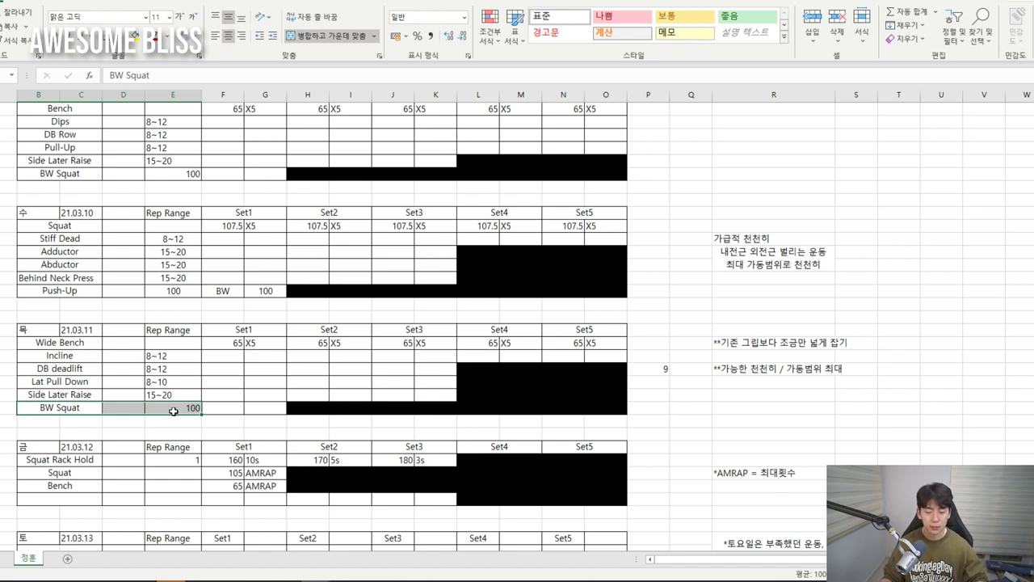
scroll(235, 372, down, 3)
scroll(234, 376, up, 8)
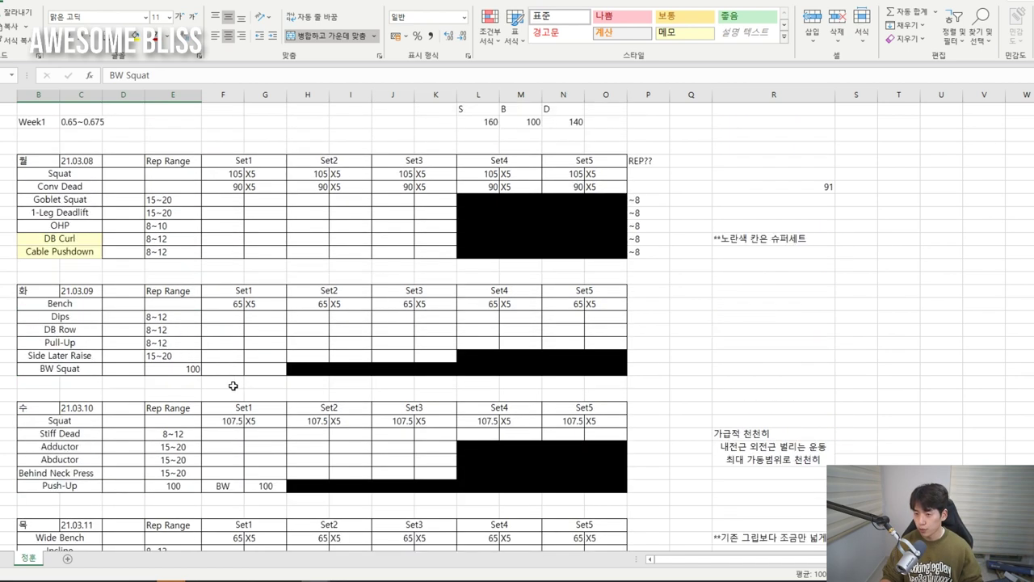